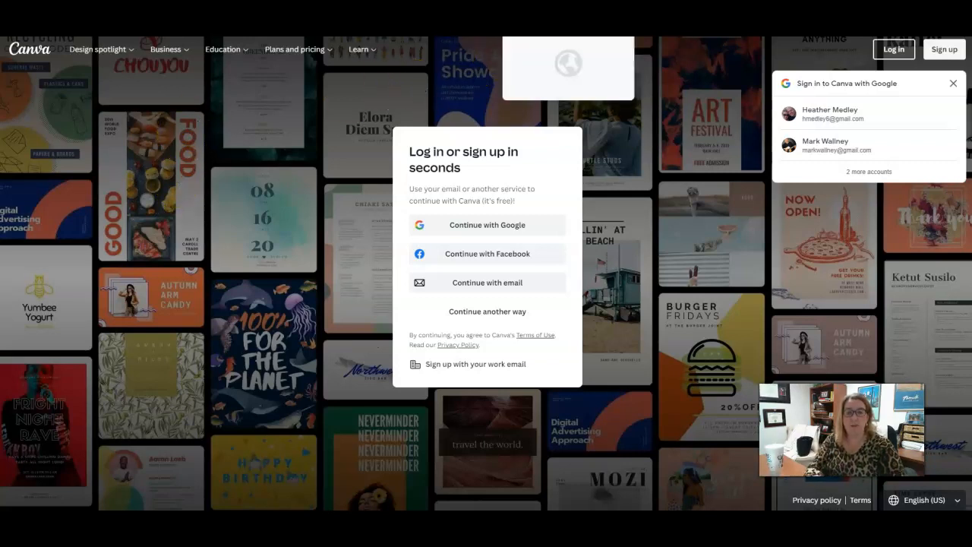
Step: Sign in to Canva by continuing with an existing Google account
left_click(490, 224)
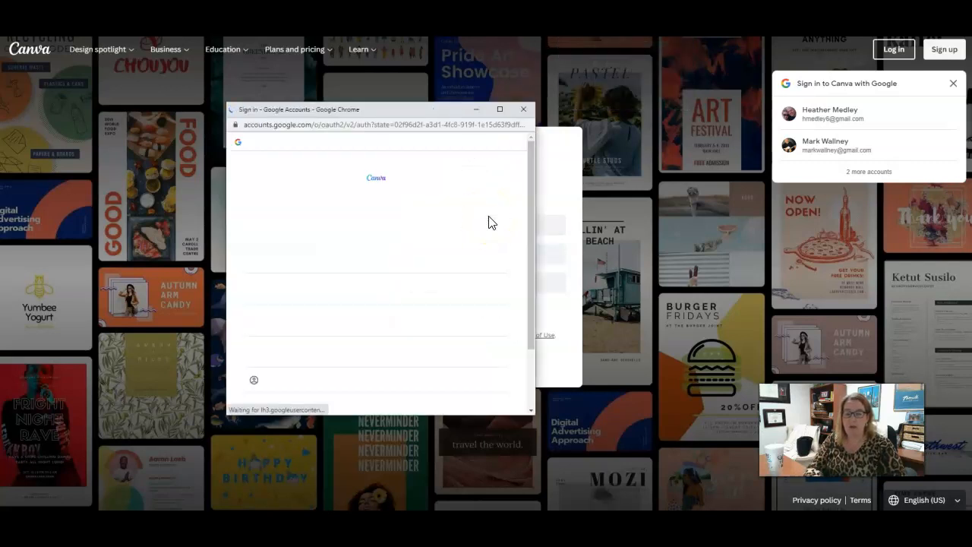
left_click(356, 262)
left_click(283, 257)
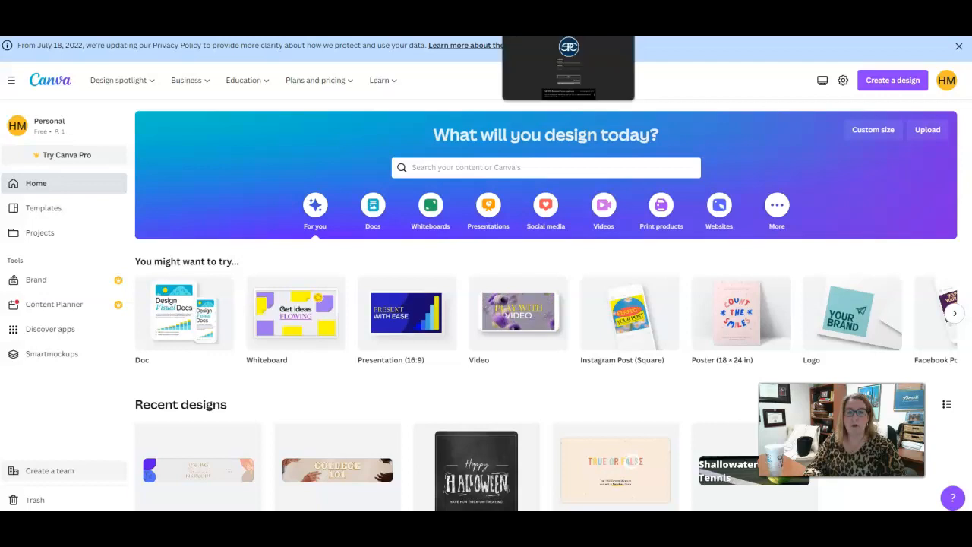
Step: Switch to Blackboard, sign in with the prefilled credentials and open the Courses page
left_click(547, 30)
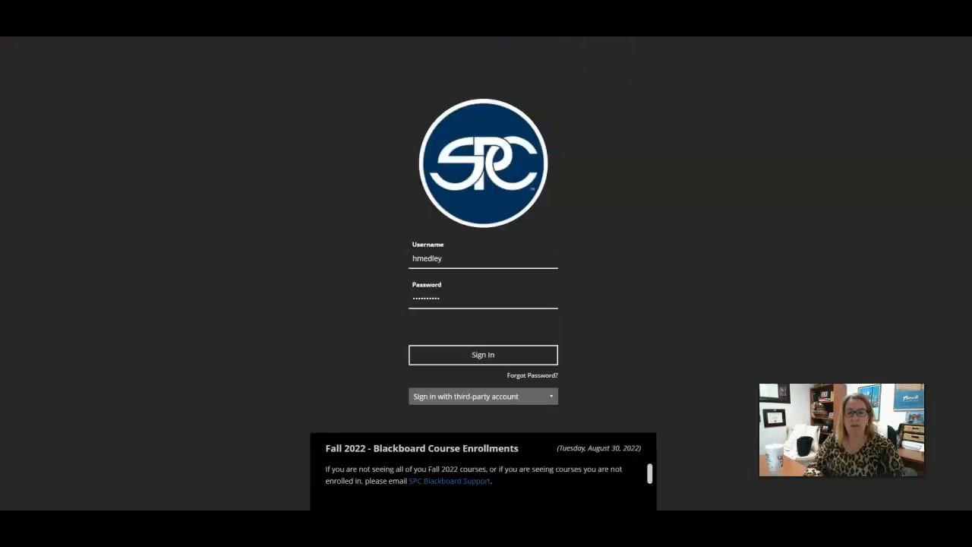
left_click(524, 358)
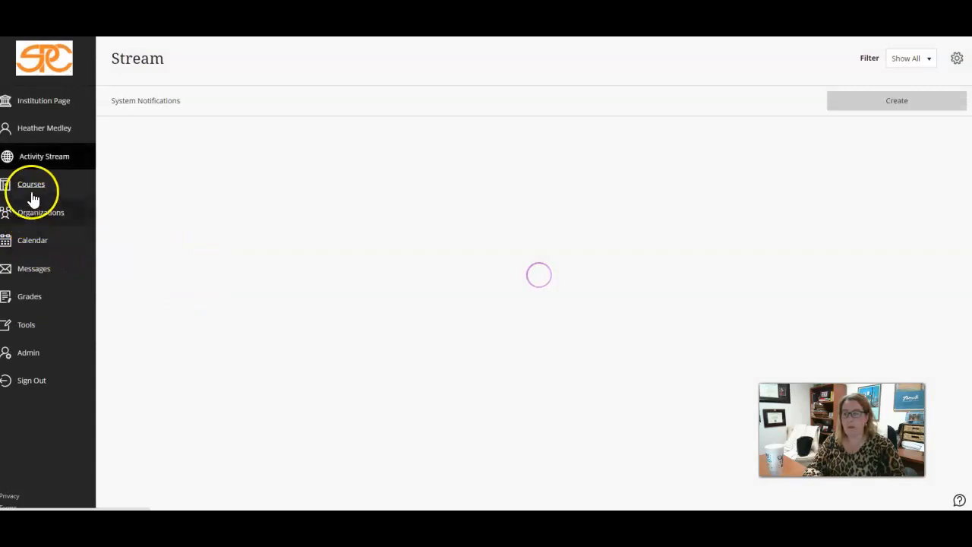
left_click(32, 187)
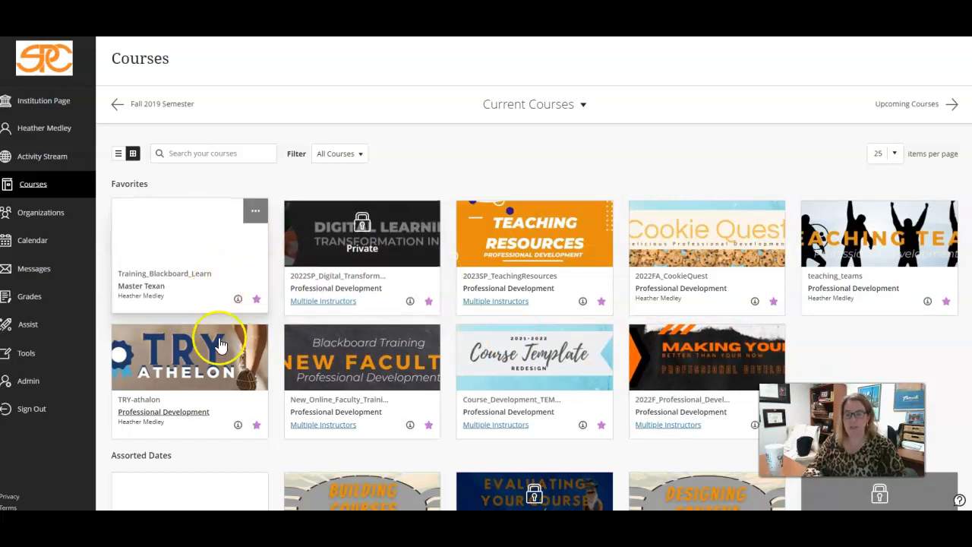
Step: Compare the course list and grid views, then check the minimum size in the course image settings of 2023SP_TeachingResources
left_click(118, 154)
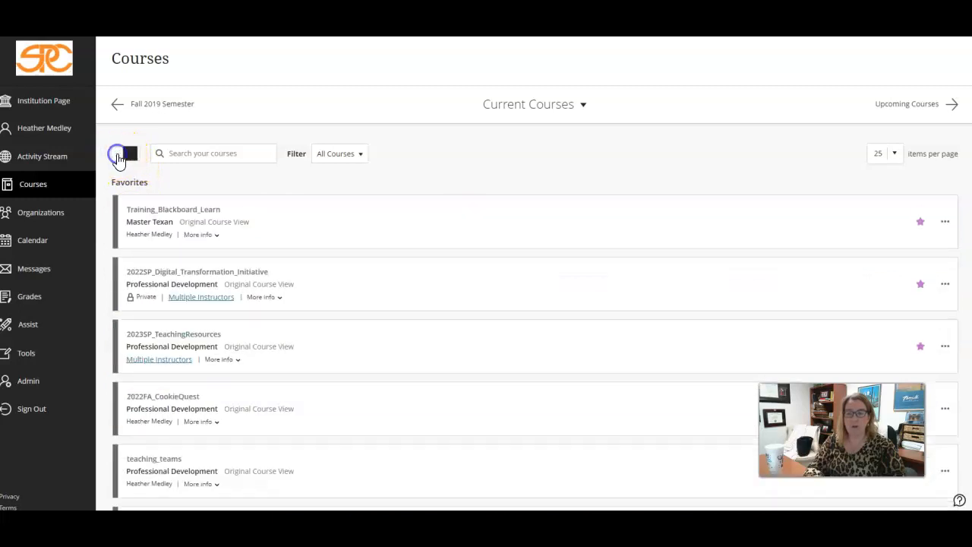
left_click(133, 155)
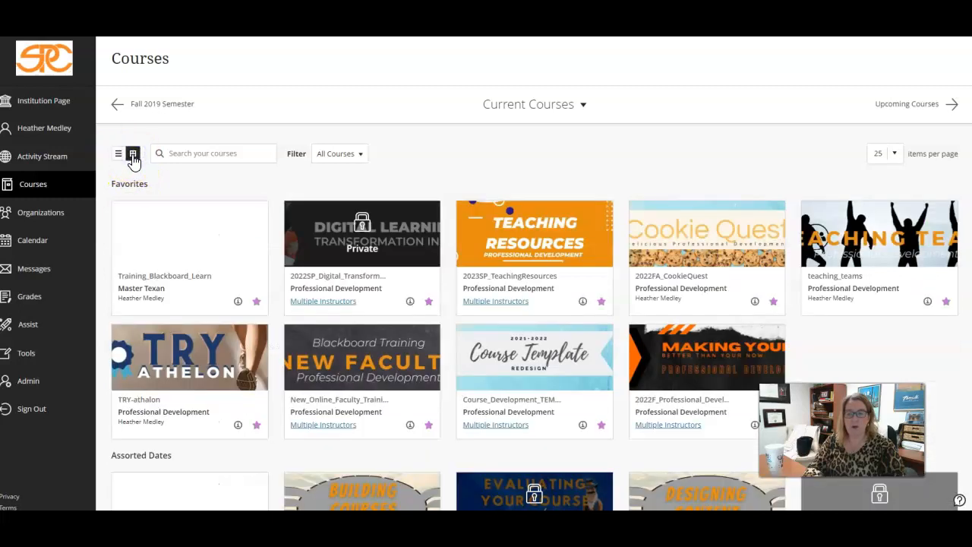
mouse_move(570, 282)
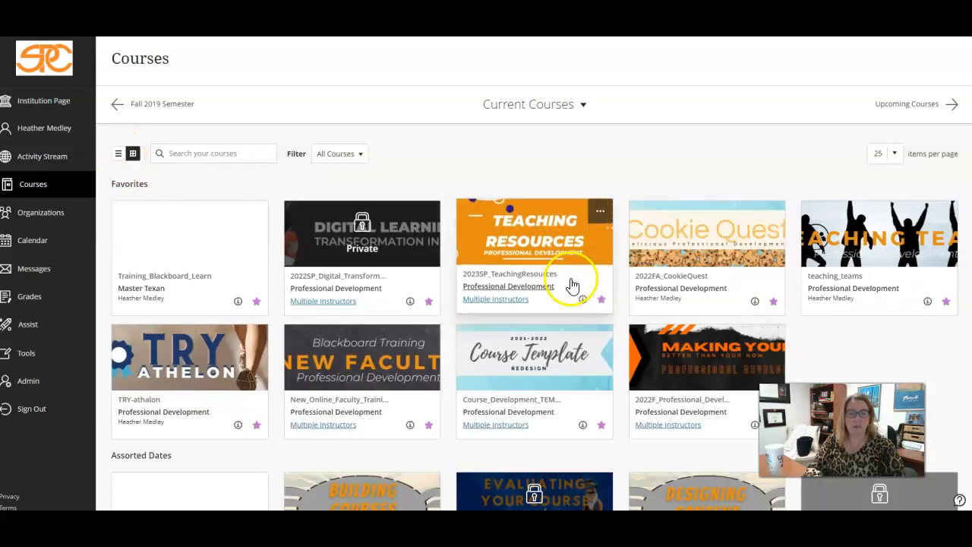
left_click(601, 213)
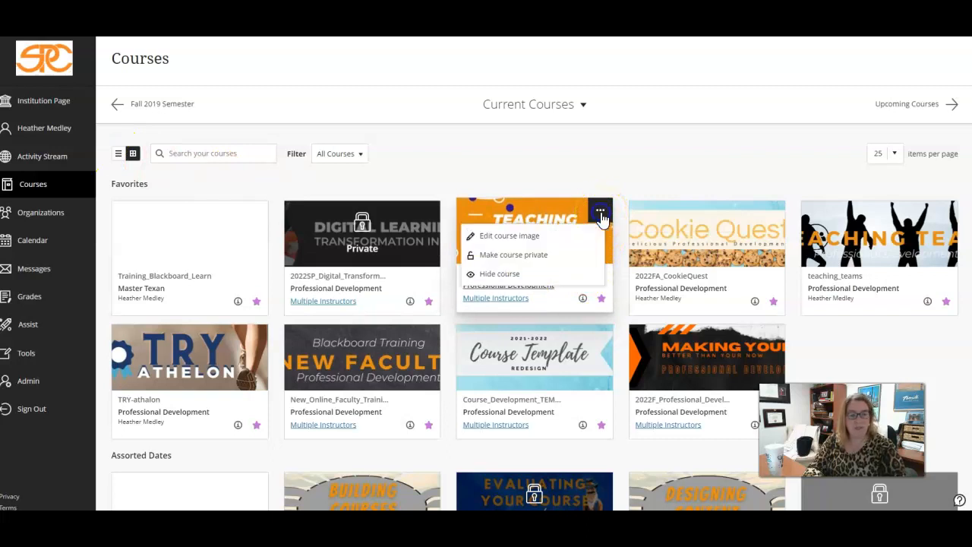
left_click(582, 237)
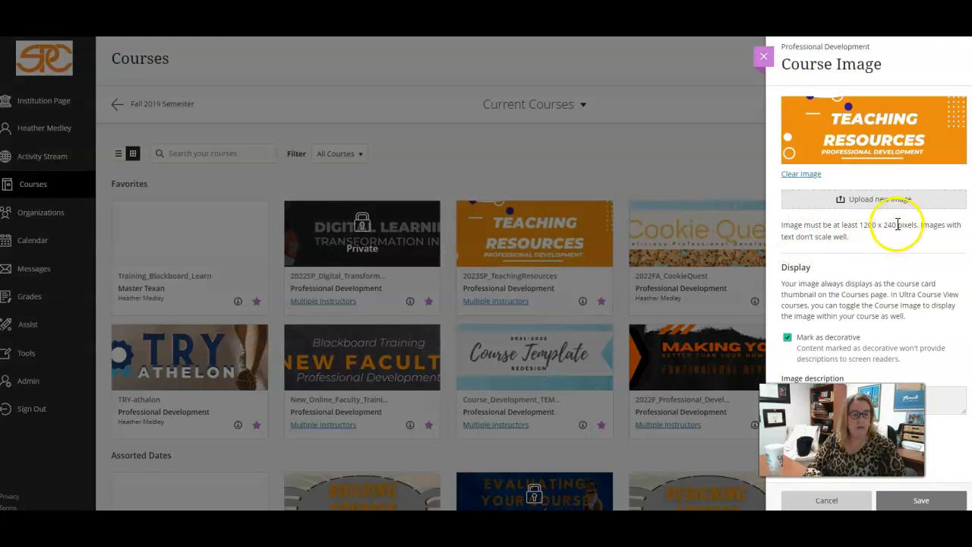
left_click_drag(860, 225, 859, 225)
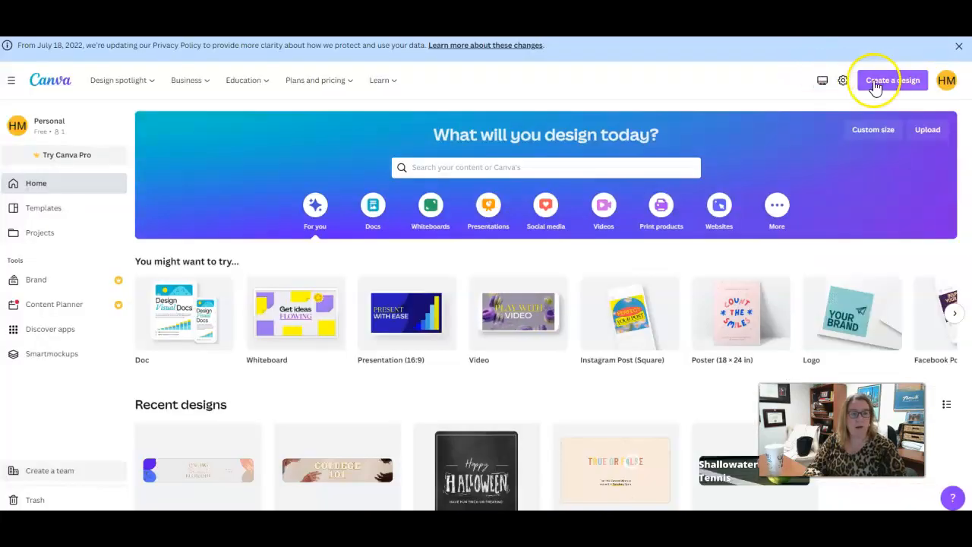
Step: Switch to Canva and create a new custom-size design of 1200 x 240 px
left_click(881, 82)
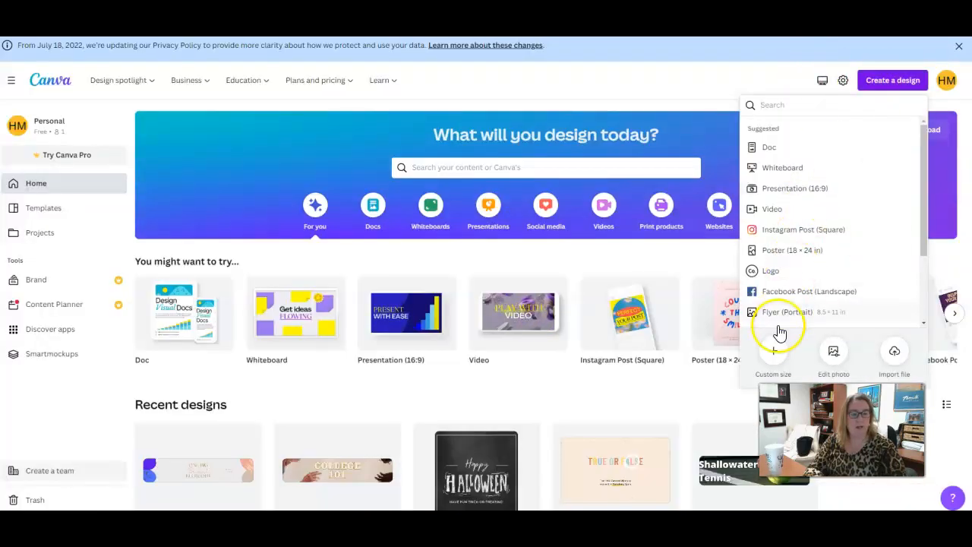
left_click(772, 353)
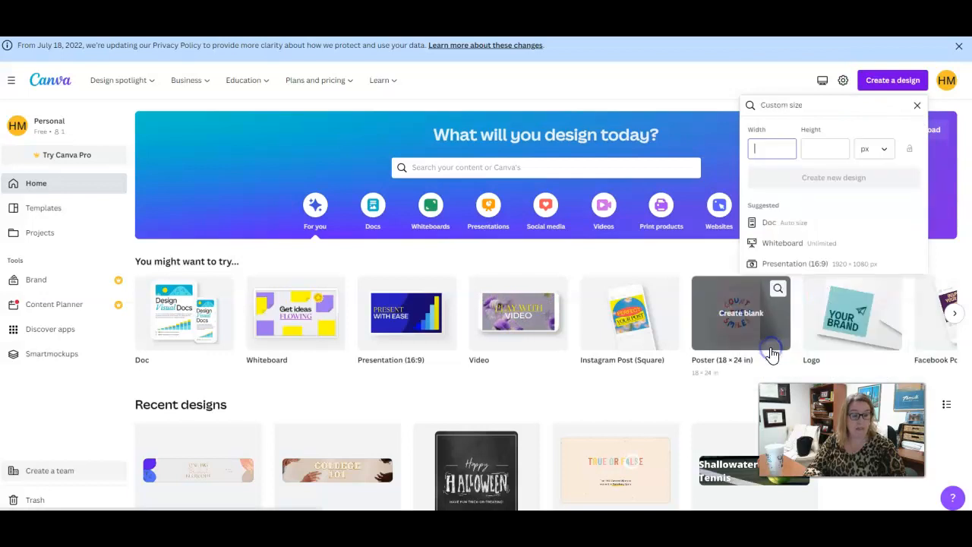
type("1200")
key("Tab")
type("240")
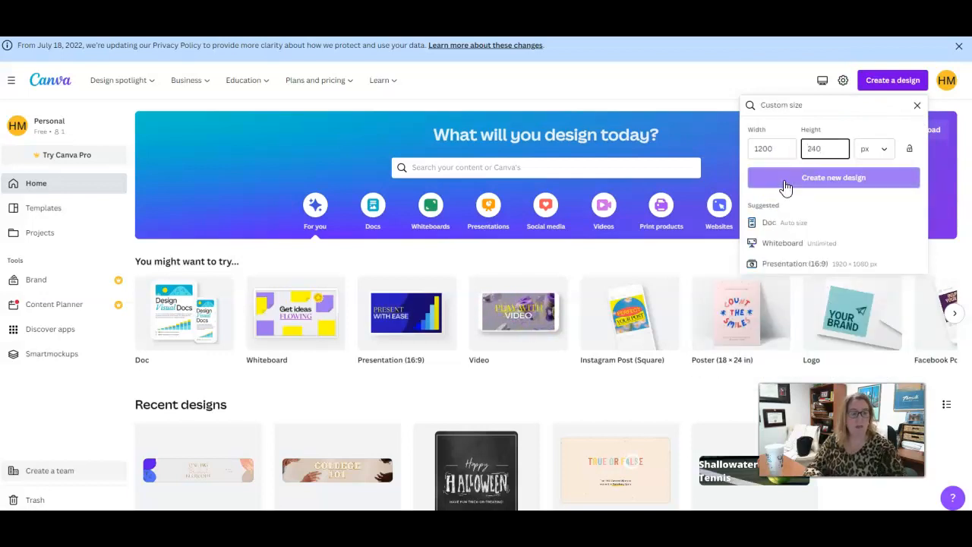
left_click(864, 179)
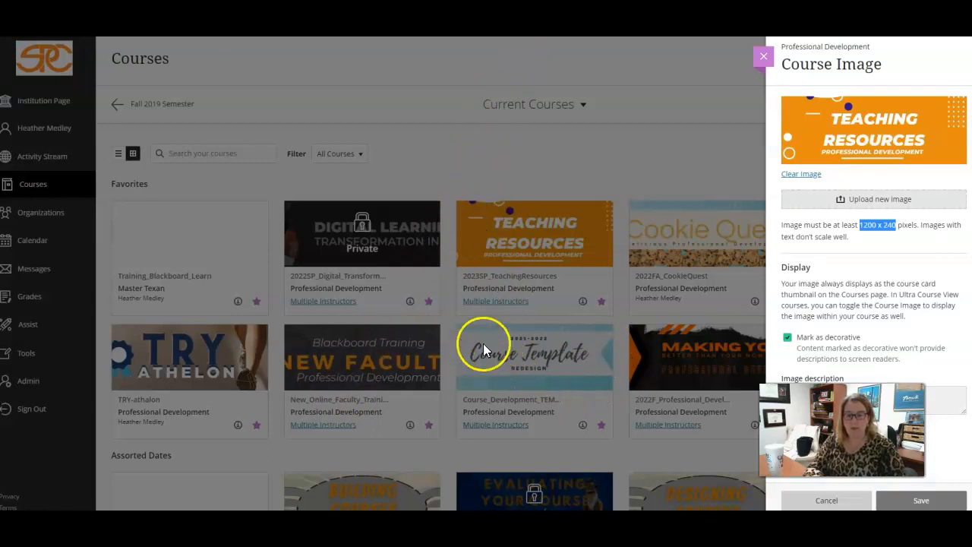
Step: Back in Blackboard, close the course image settings and examine the banner images on the other course cards
left_click(764, 57)
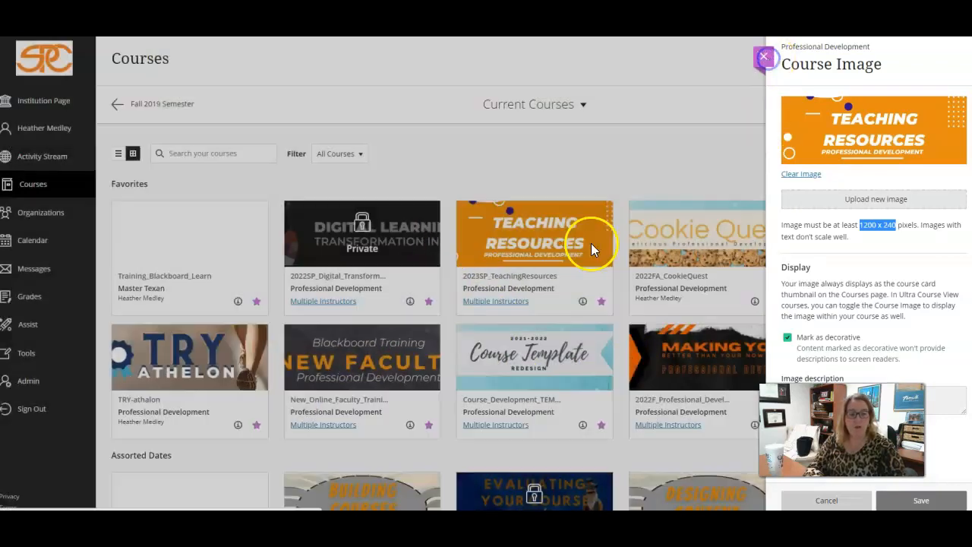
scroll(578, 259, "down", 2)
scroll(558, 289, "down", 3)
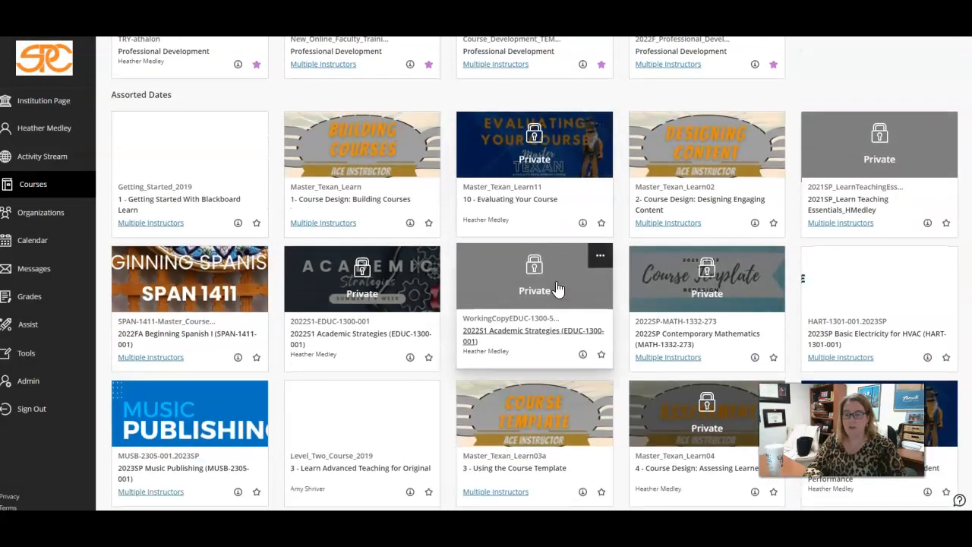
scroll(557, 287, "down", 2)
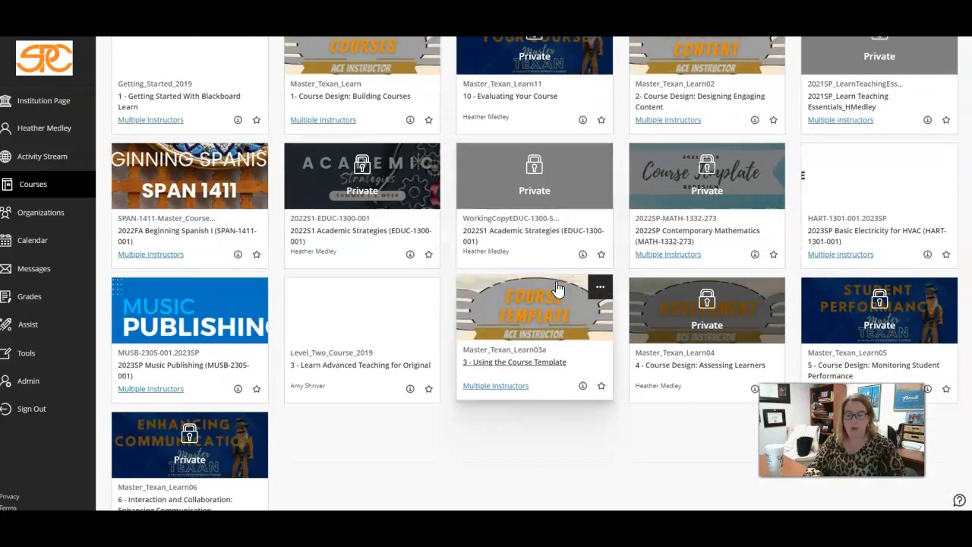
scroll(558, 285, "up", 3)
scroll(559, 285, "up", 4)
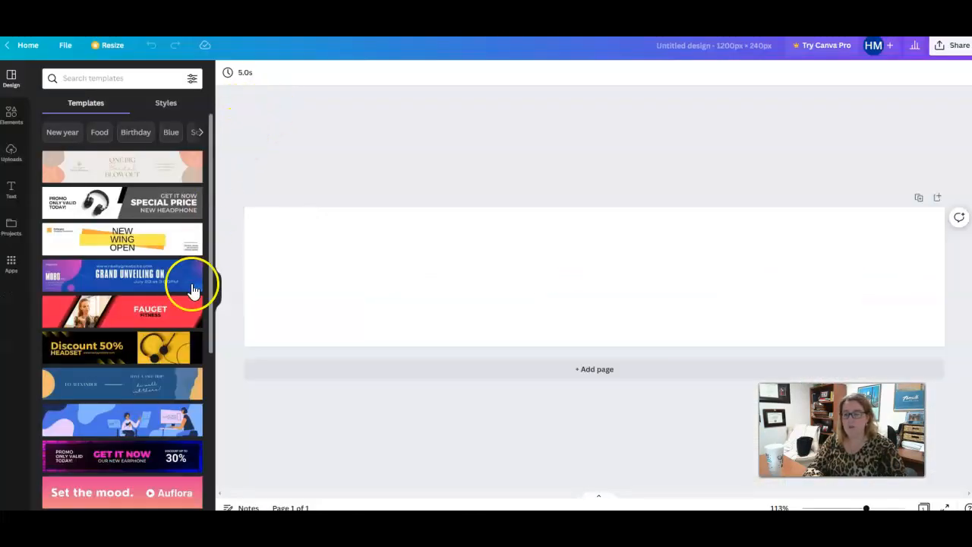
Step: In the blank Canva design, apply the Enervi Fitness banner template
scroll(95, 340, "down", 2)
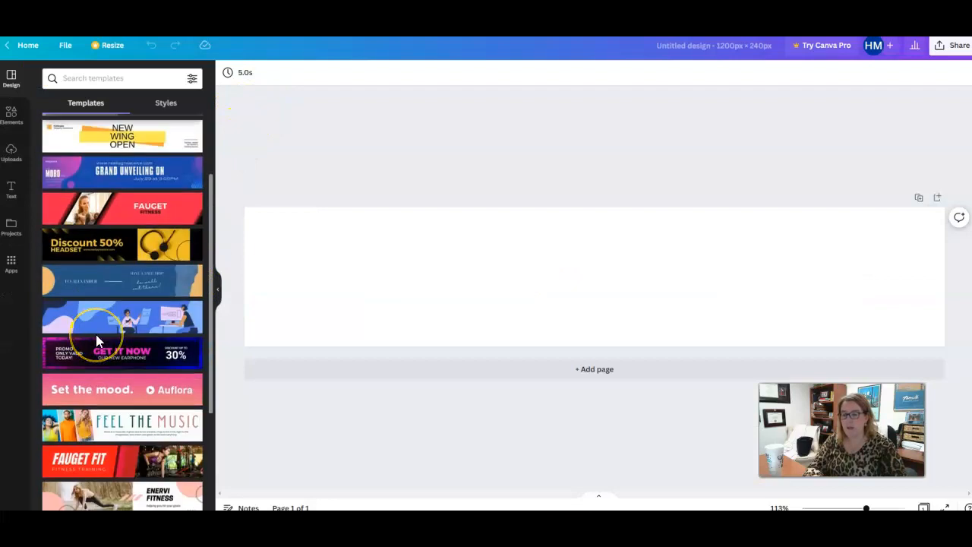
scroll(97, 339, "down", 1)
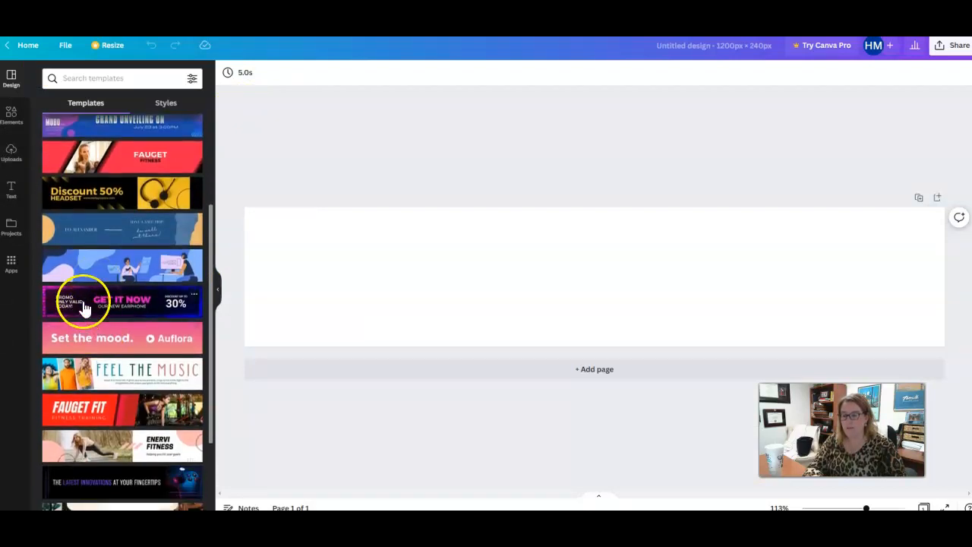
left_click(97, 448)
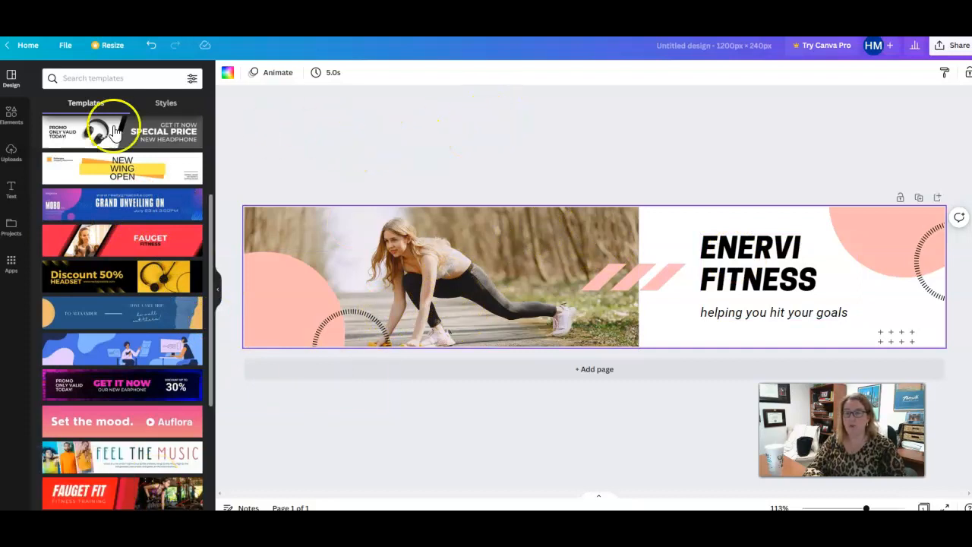
Step: Search the elements library for psychology and show all matching photos
left_click(13, 115)
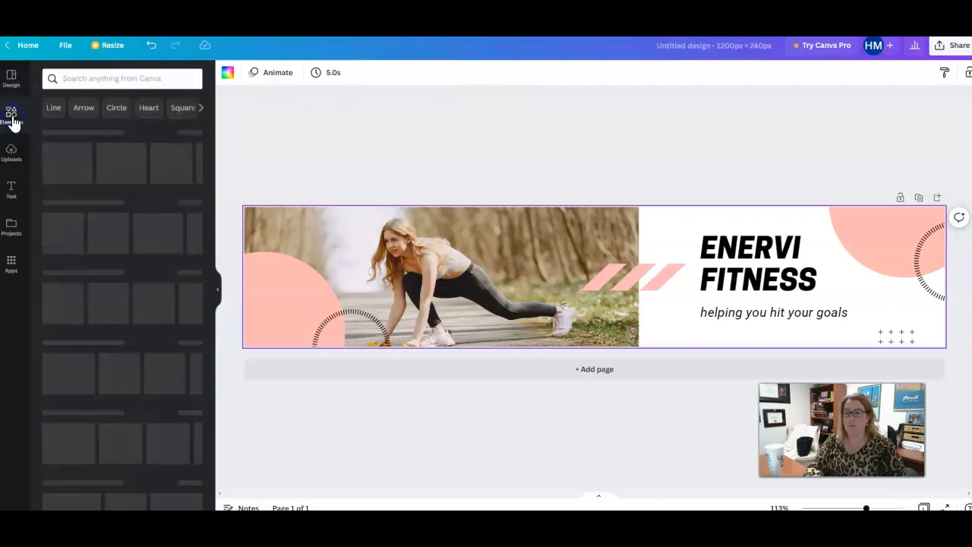
left_click(107, 79)
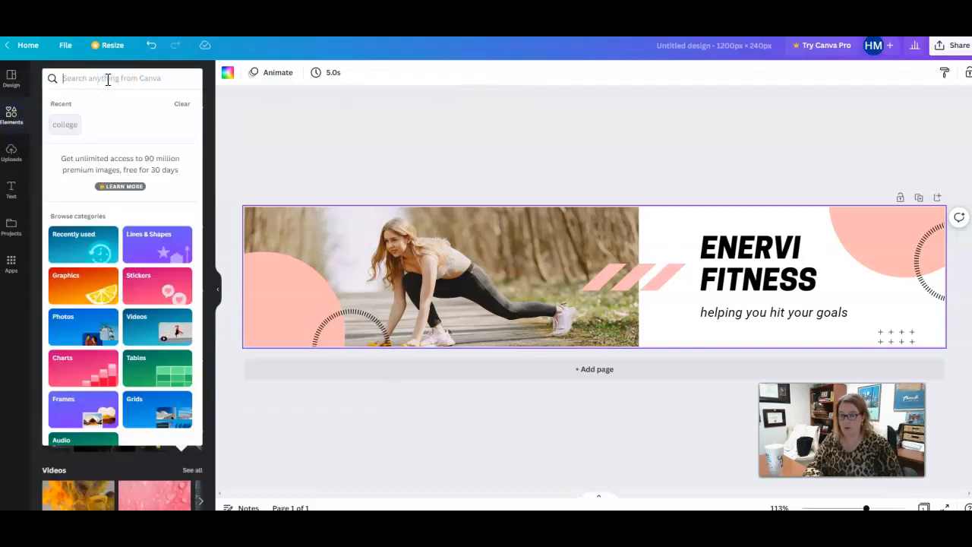
type("psyc")
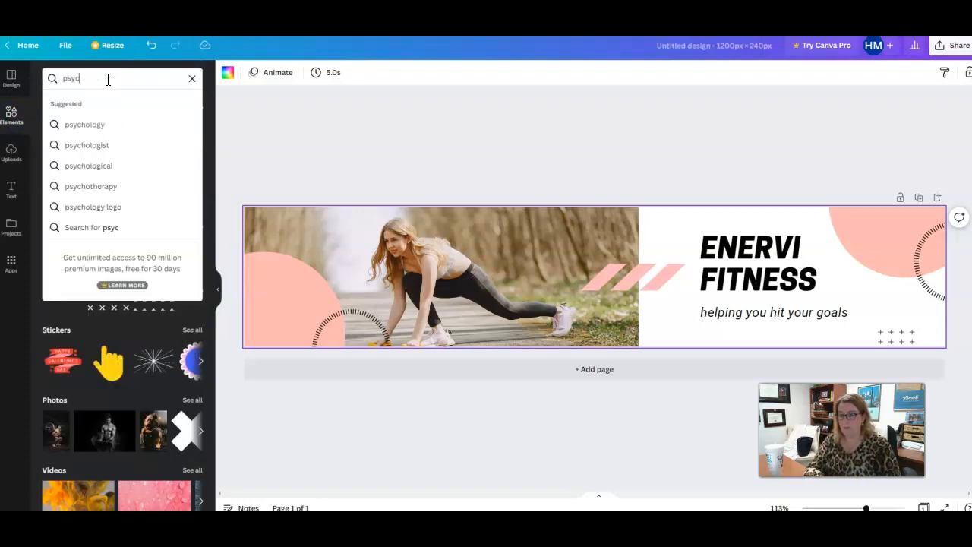
key("Down")
key("Return")
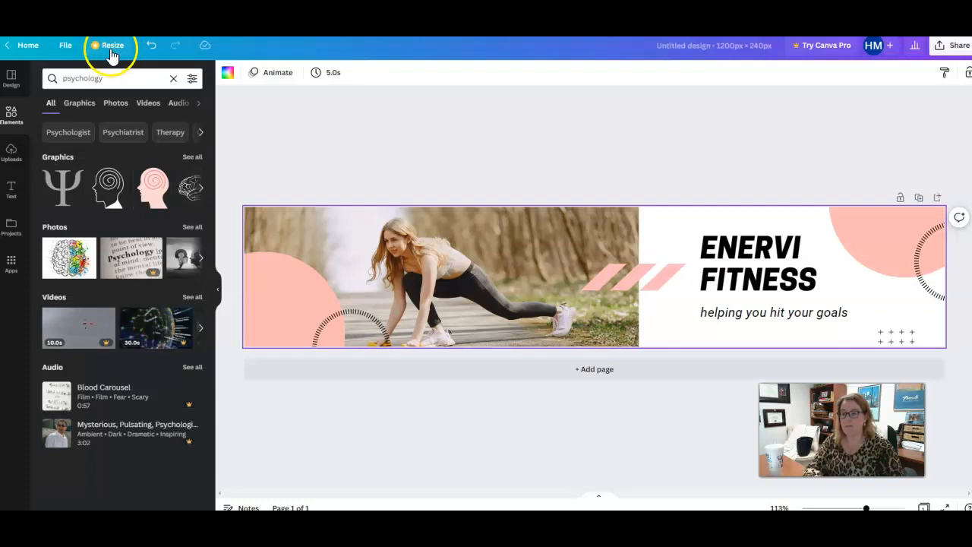
left_click(189, 230)
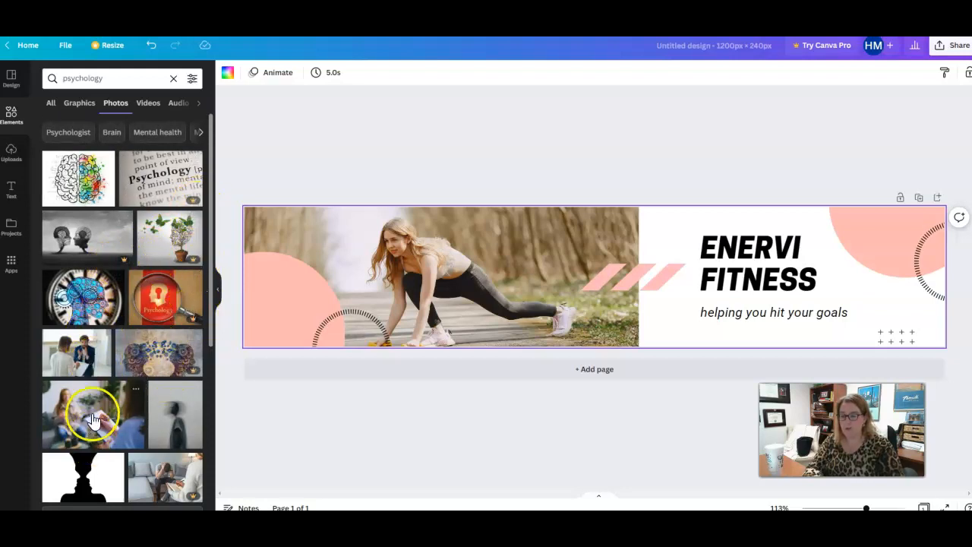
Step: Replace the banner's fitness photo with the blue head-profile photo made of small spheres
scroll(97, 408, "down", 3)
scroll(97, 409, "down", 5)
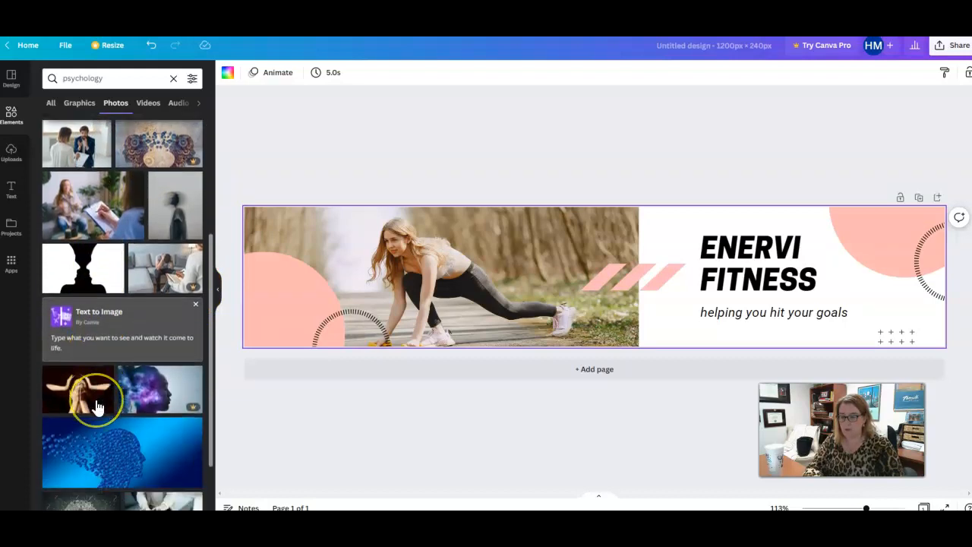
left_click_drag(95, 409, 399, 347)
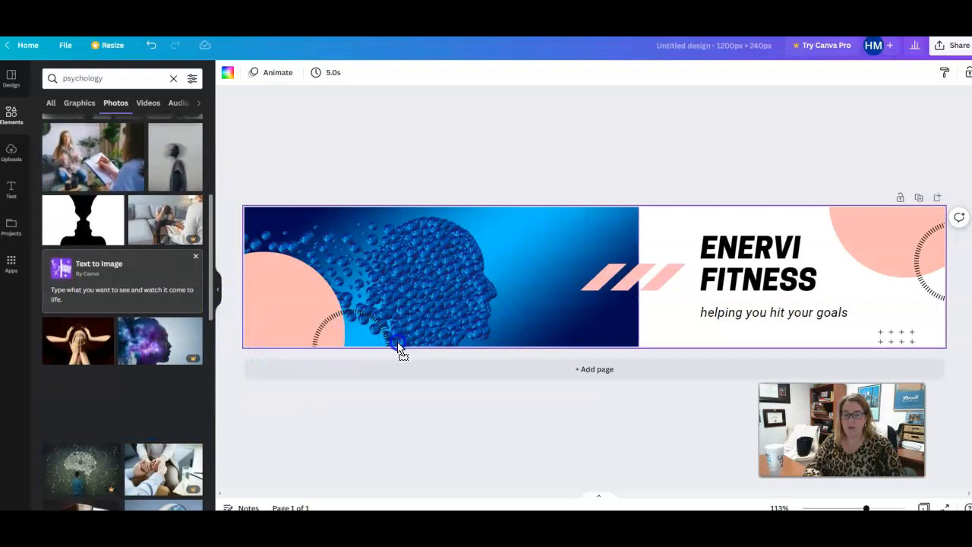
Step: Recolor the banner's left pink circle with the light blue from the photo colors
left_click(290, 313)
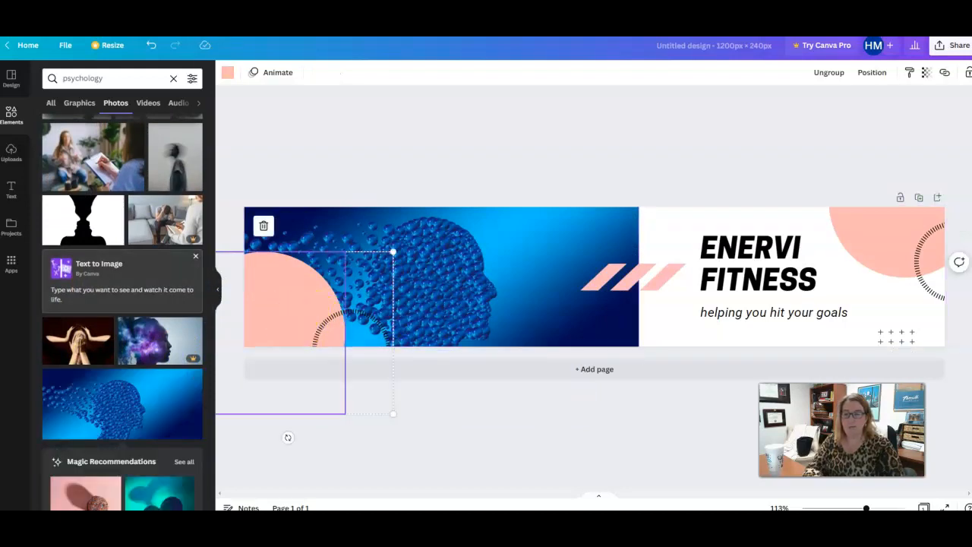
left_click(228, 72)
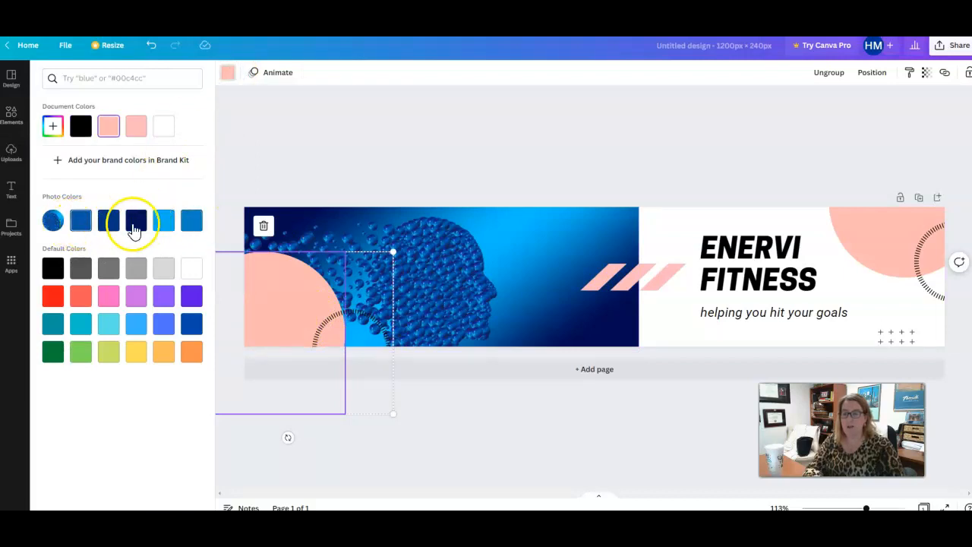
left_click(79, 221)
left_click(162, 219)
Step: Recolor the pink circle in the banner's upper-right corner with a dark blue from the photo colors
left_click(391, 294)
left_click(836, 297)
left_click(875, 260)
left_click(130, 213)
Step: Recolor the pink diagonal stripes with the medium blue from the photo colors, after trying the darkest navy
left_click(558, 267)
left_click(621, 278)
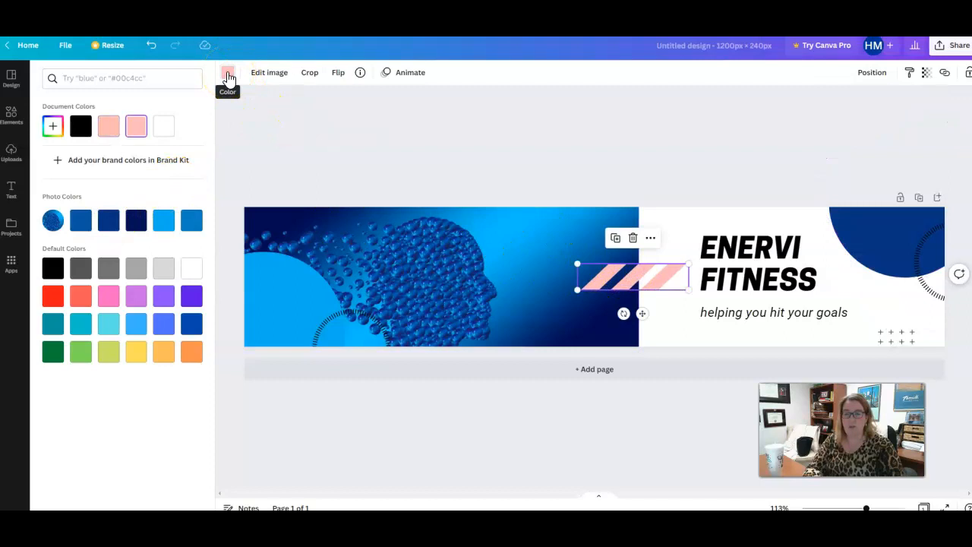
left_click(135, 222)
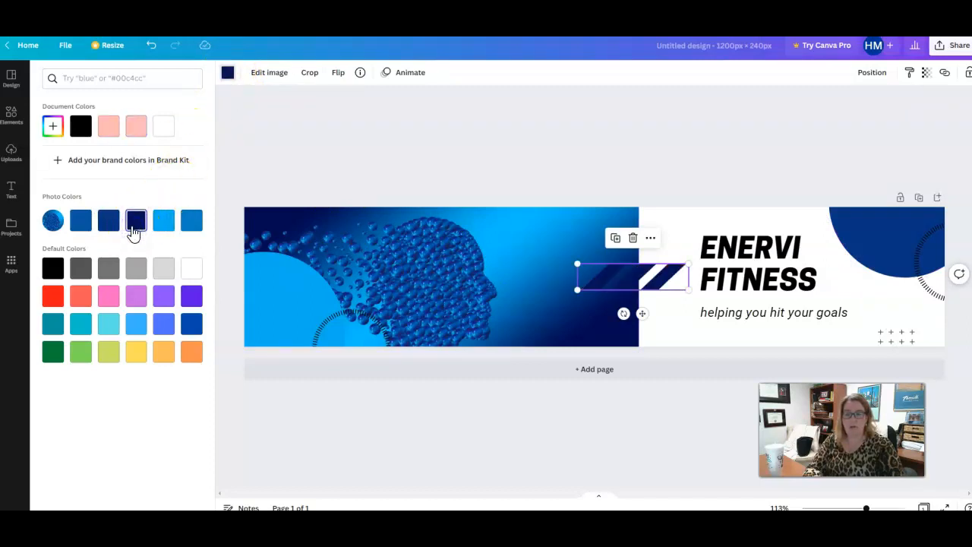
left_click(191, 221)
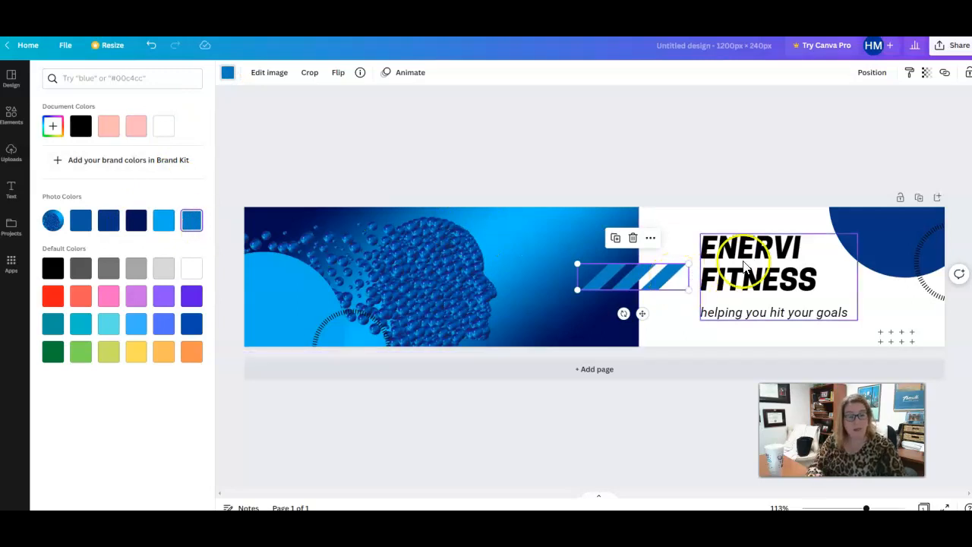
Step: Move the title text group onto the right part of the photo and the diagonal stripes beside the dark blue circle
left_click_drag(733, 270, 577, 260)
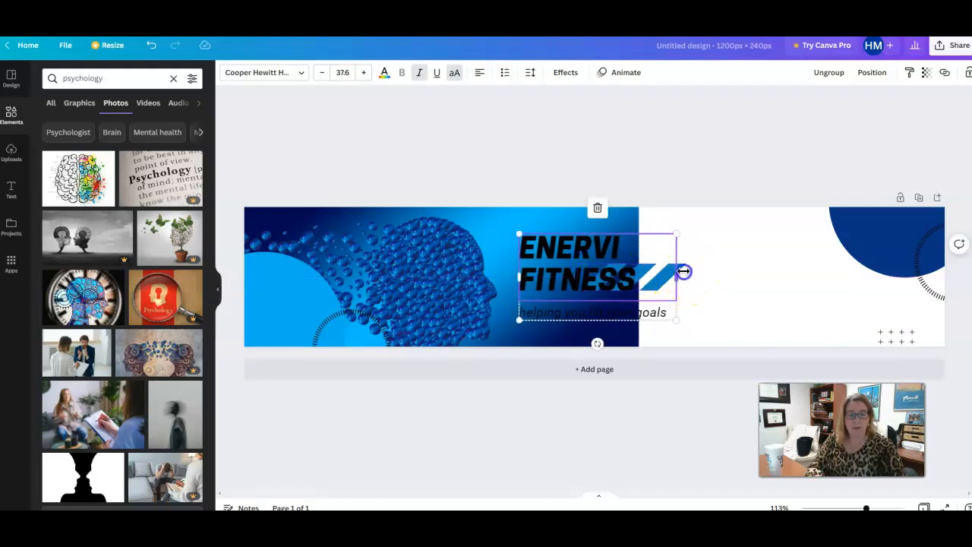
left_click_drag(684, 271, 868, 253)
left_click(603, 279)
left_click_drag(600, 280, 591, 273)
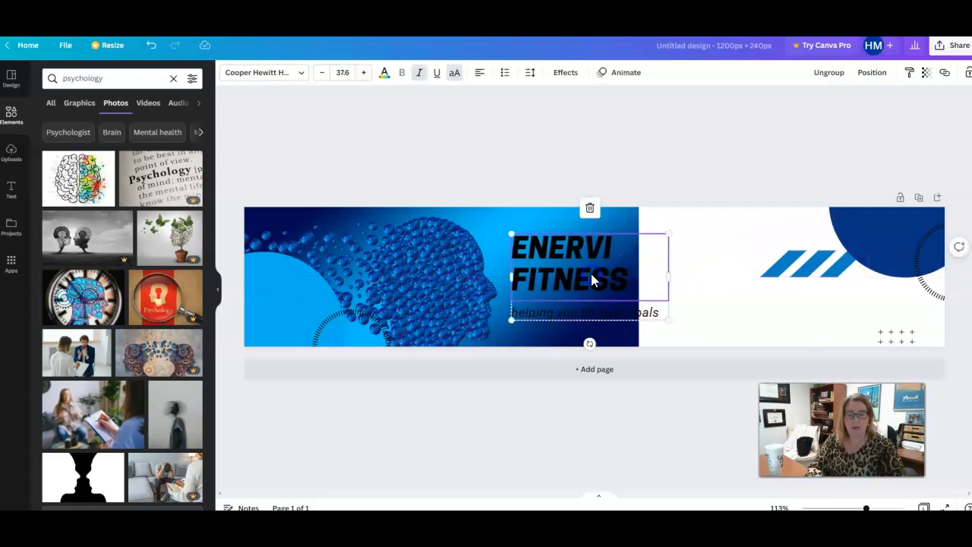
Step: Replace the ENERVI FITNESS title text with PSYCHOLOGY
double_click(591, 275)
type("P")
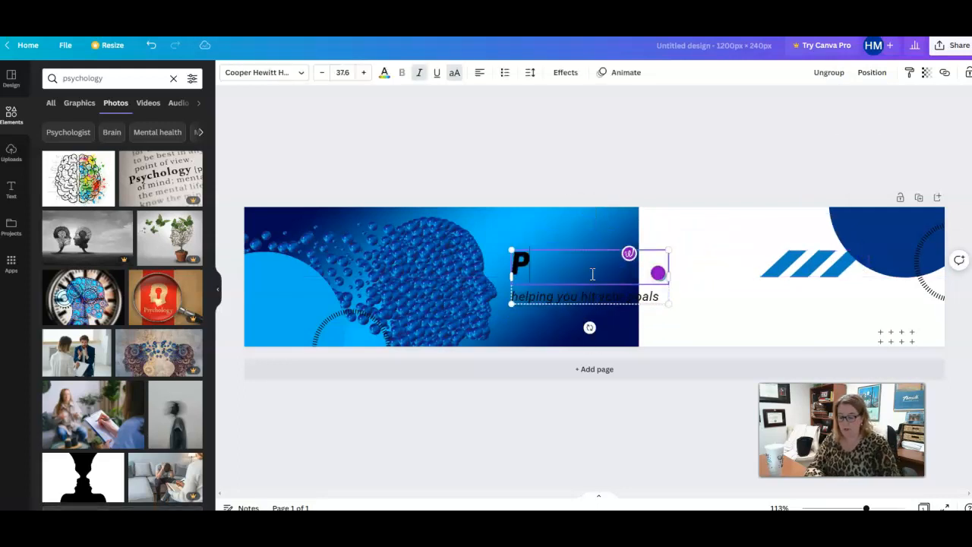
type("SY")
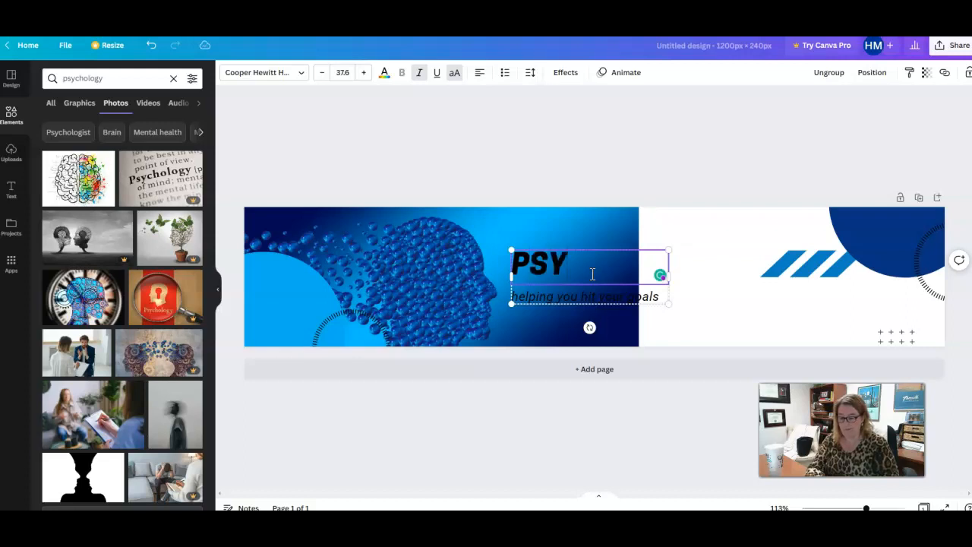
type("COLOHY")
key("BackSpace")
key("BackSpace")
key("BackSpace")
key("BackSpace")
type("HOLOGY")
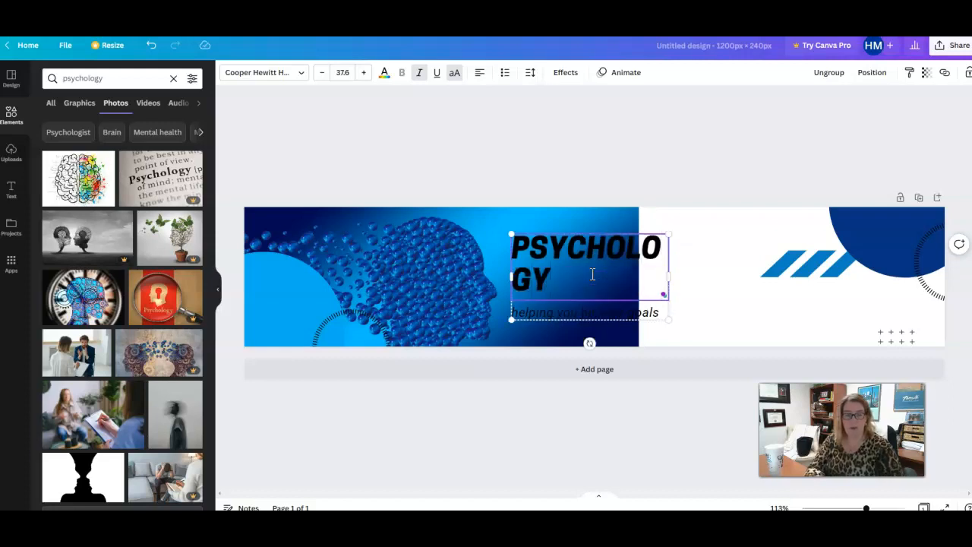